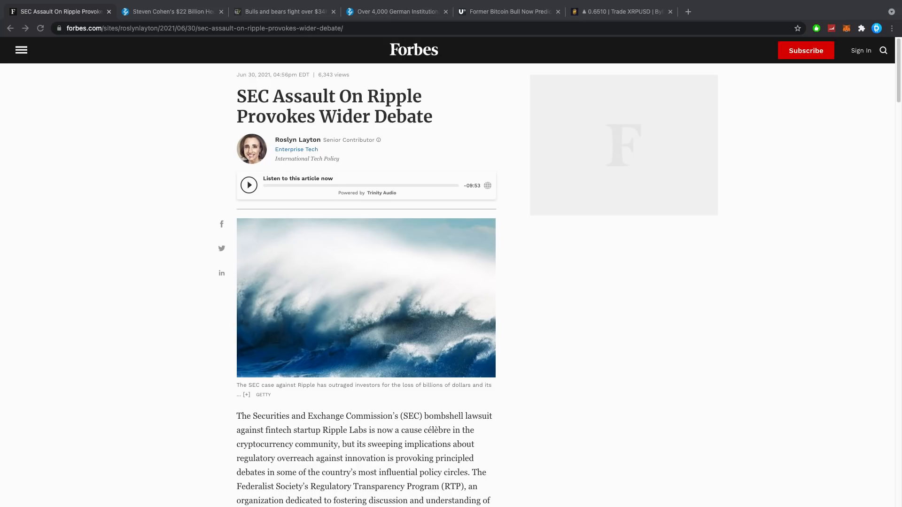
Reload the Forbes SEC–Ripple article and highlight 'SEC' in its headline
left_click(41, 29)
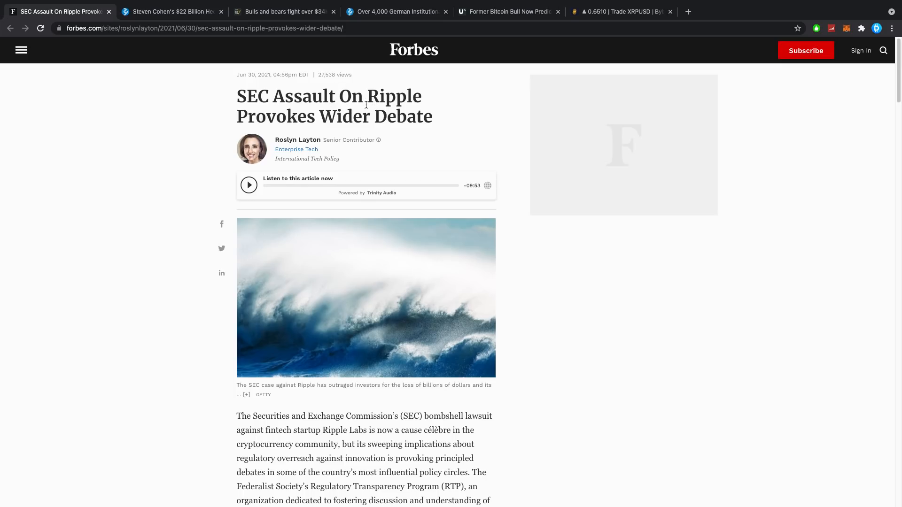
double_click(259, 94)
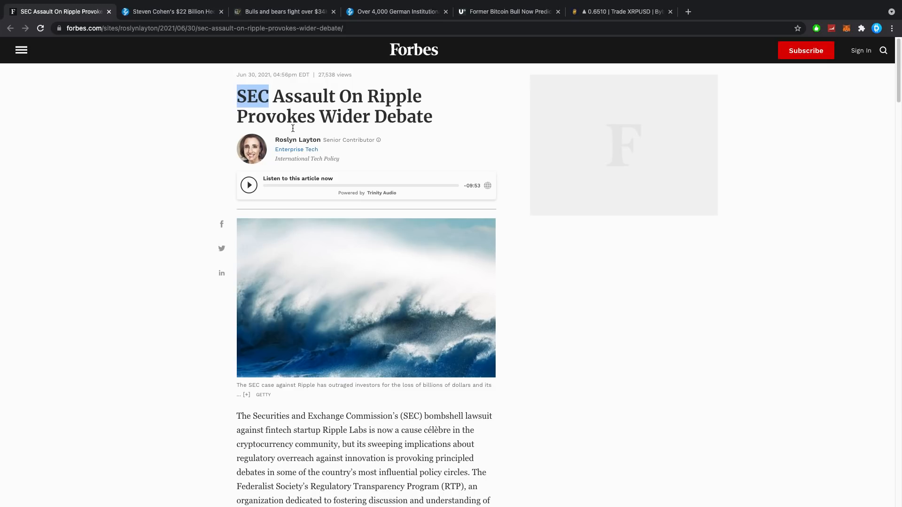
scroll(292, 132, "down", 5)
scroll(272, 175, "down", 2)
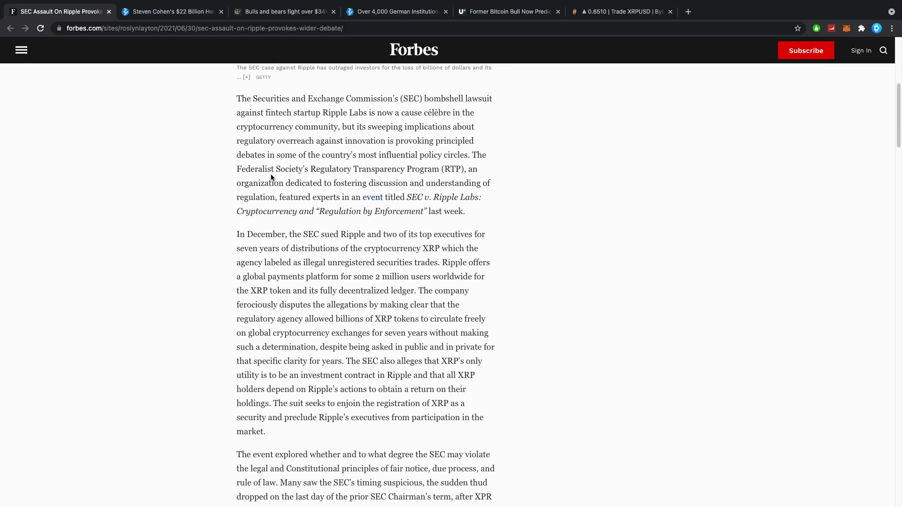
scroll(271, 176, "down", 4)
scroll(271, 176, "down", 3)
scroll(271, 175, "down", 2)
scroll(267, 172, "down", 2)
scroll(267, 172, "up", 1)
scroll(267, 172, "up", 3)
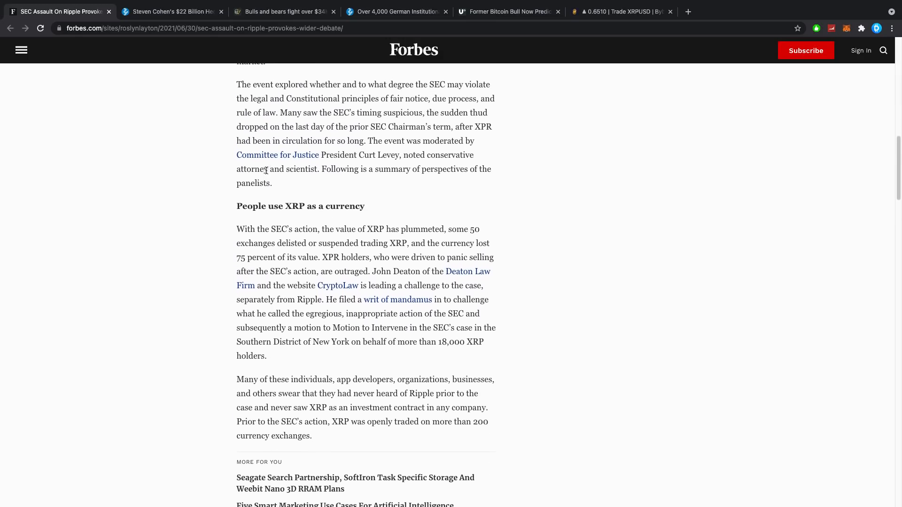
scroll(267, 170, "up", 2)
scroll(266, 171, "down", 3)
scroll(267, 170, "down", 2)
scroll(267, 170, "down", 8)
scroll(267, 172, "down", 10)
scroll(267, 172, "down", 1)
scroll(267, 172, "down", 3)
scroll(267, 172, "down", 2)
scroll(265, 172, "down", 2)
scroll(264, 172, "down", 2)
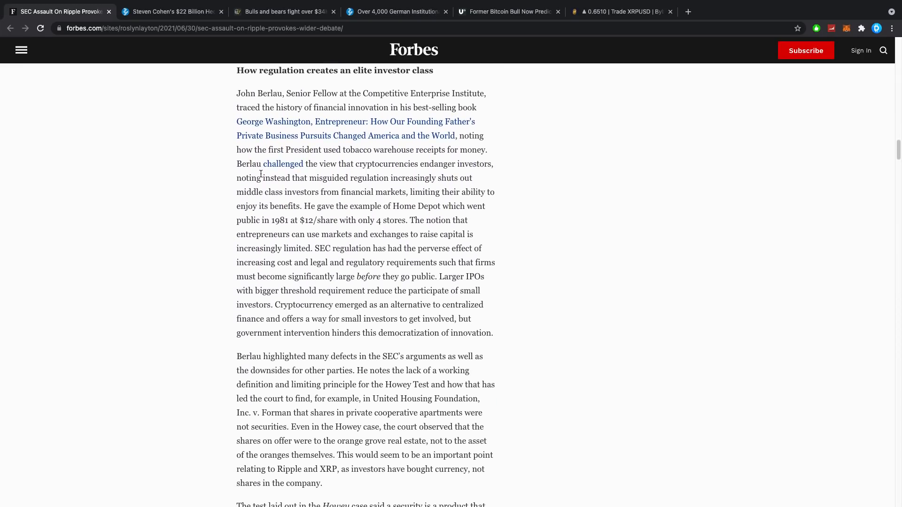
scroll(261, 173, "down", 3)
scroll(261, 174, "down", 2)
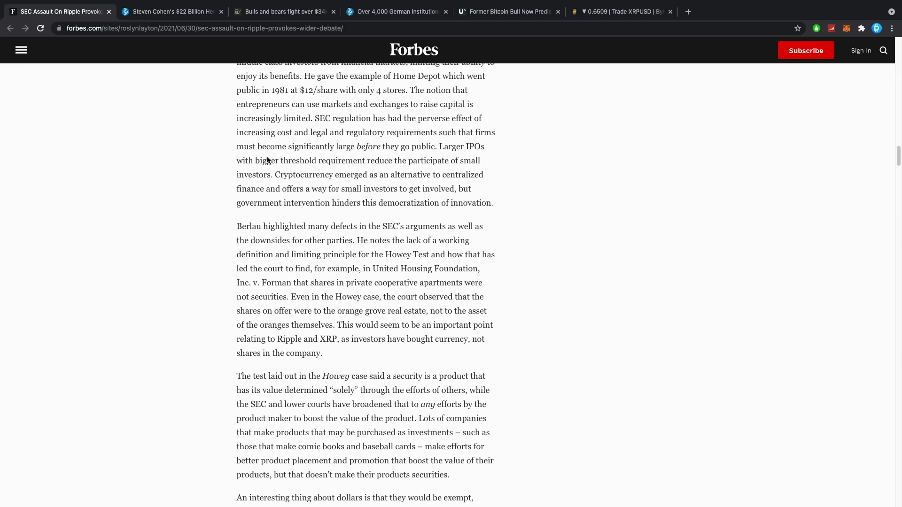
scroll(268, 160, "down", 1)
scroll(275, 141, "down", 1)
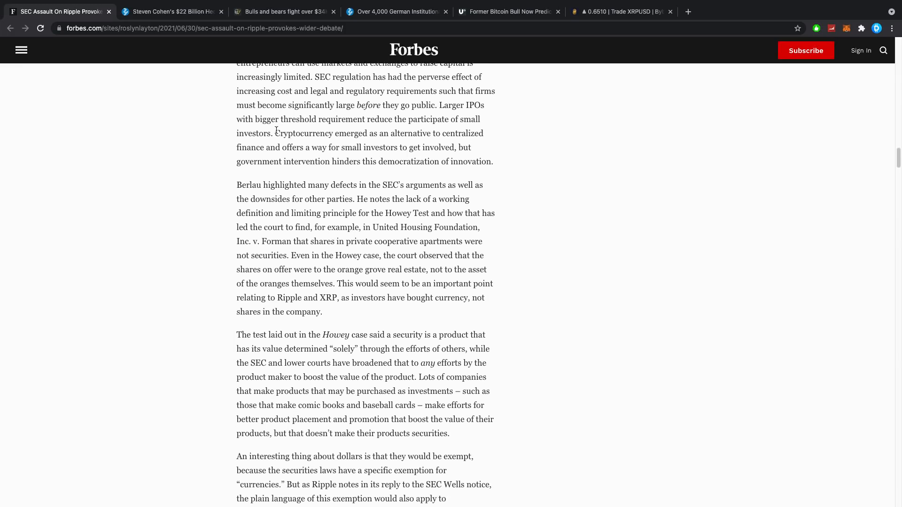
scroll(277, 131, "down", 2)
scroll(274, 131, "down", 1)
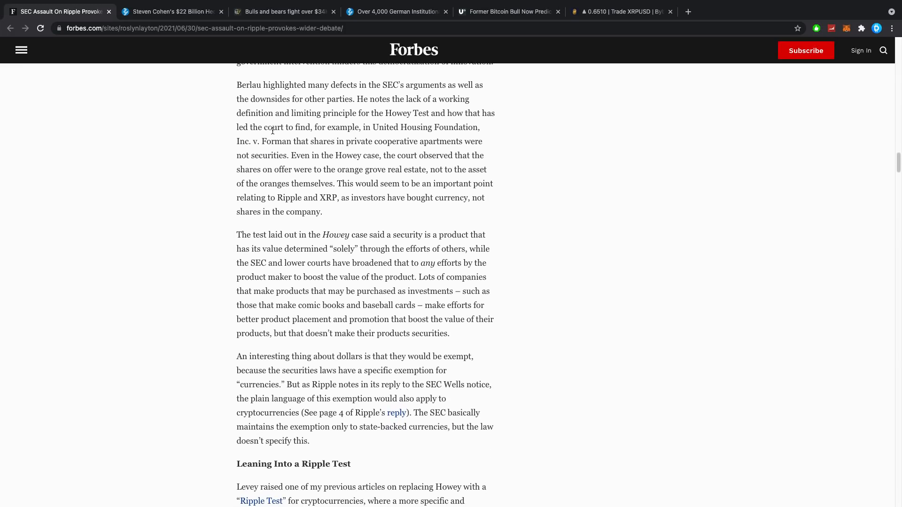
scroll(282, 138, "down", 2)
scroll(282, 138, "down", 5)
scroll(296, 169, "down", 2)
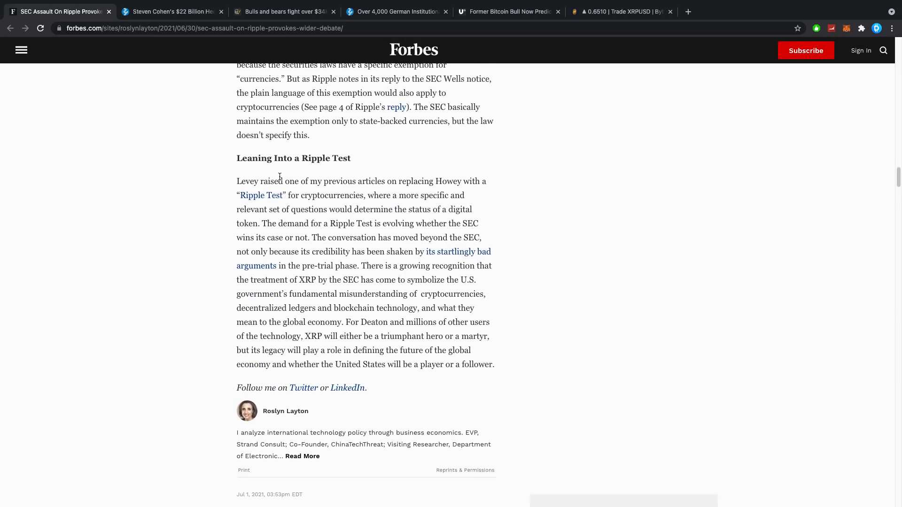
scroll(279, 178, "up", 5)
scroll(279, 178, "up", 8)
scroll(277, 172, "up", 8)
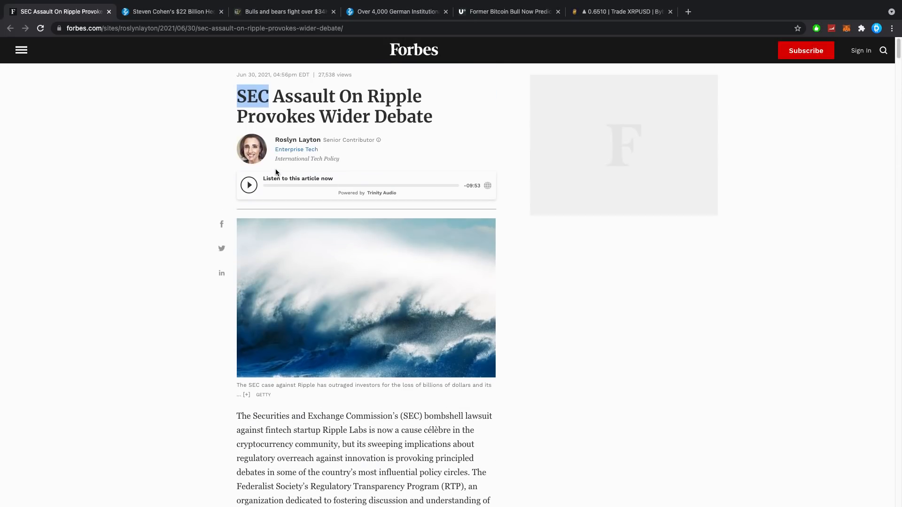
left_click(284, 97)
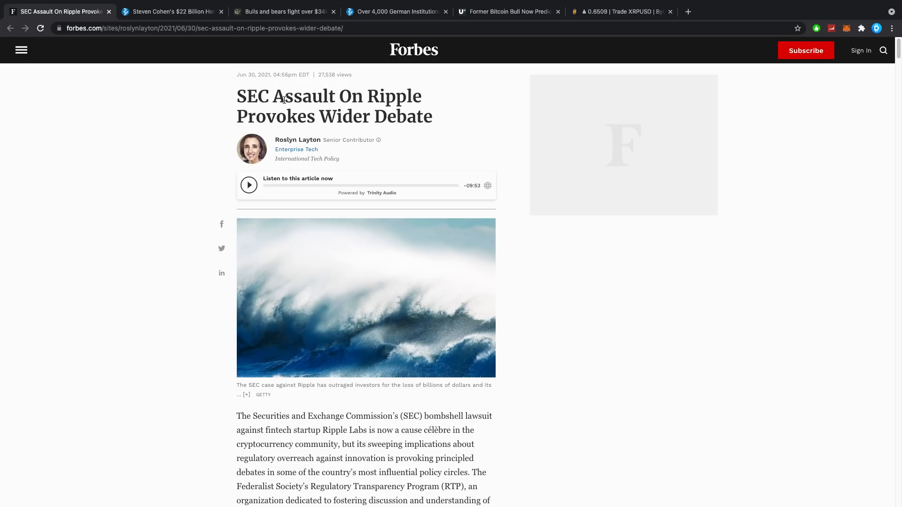
left_click_drag(275, 96, 407, 97)
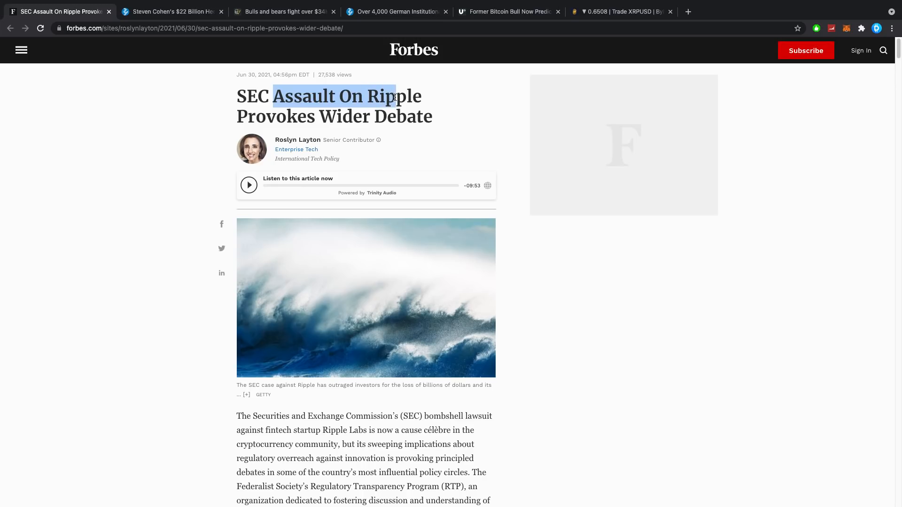
left_click(414, 97)
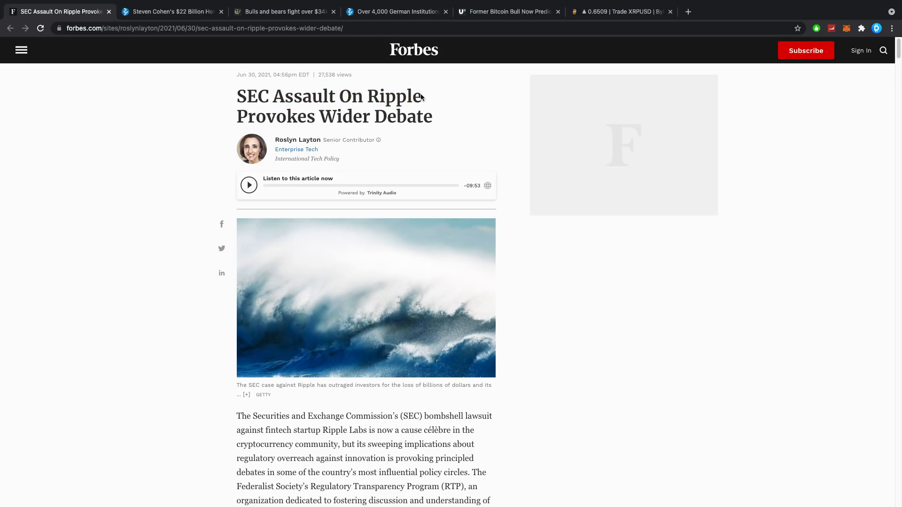
left_click_drag(423, 96, 274, 97)
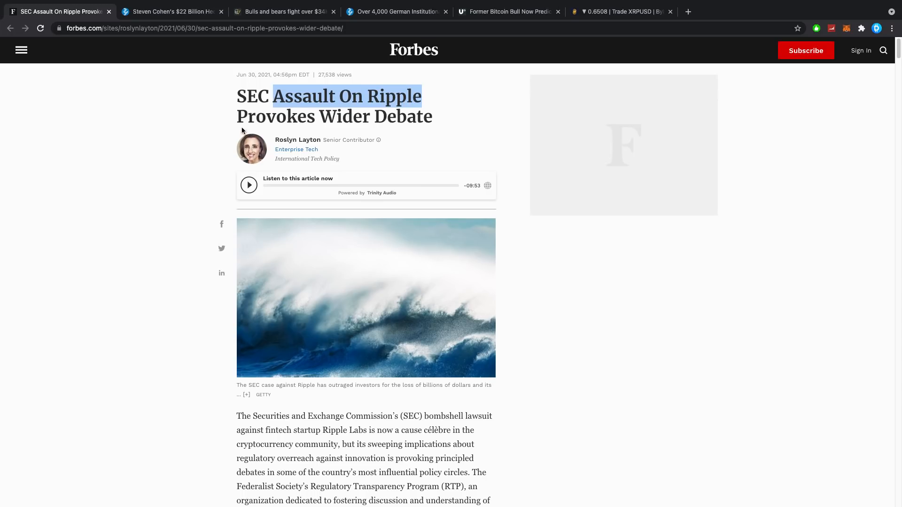
left_click_drag(239, 126, 431, 115)
left_click(430, 115)
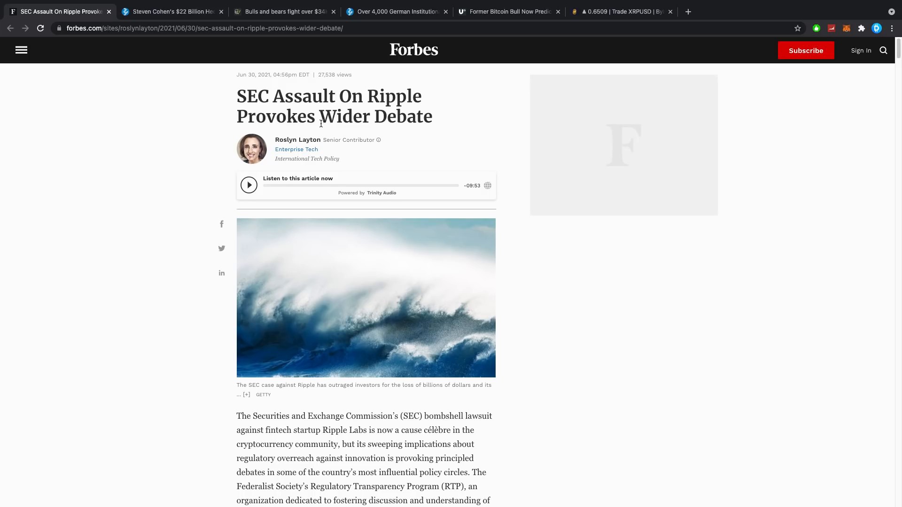
scroll(191, 157, "down", 5)
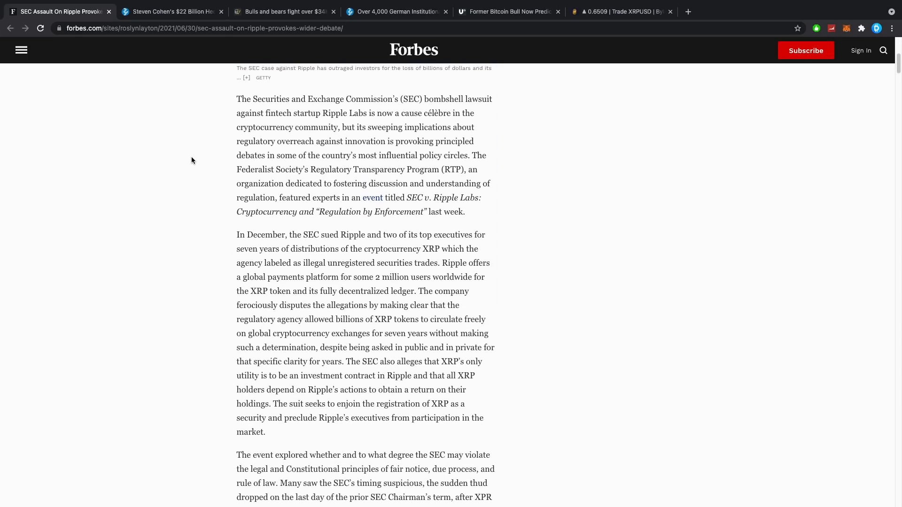
scroll(191, 156, "down", 5)
scroll(192, 157, "down", 2)
scroll(193, 158, "down", 4)
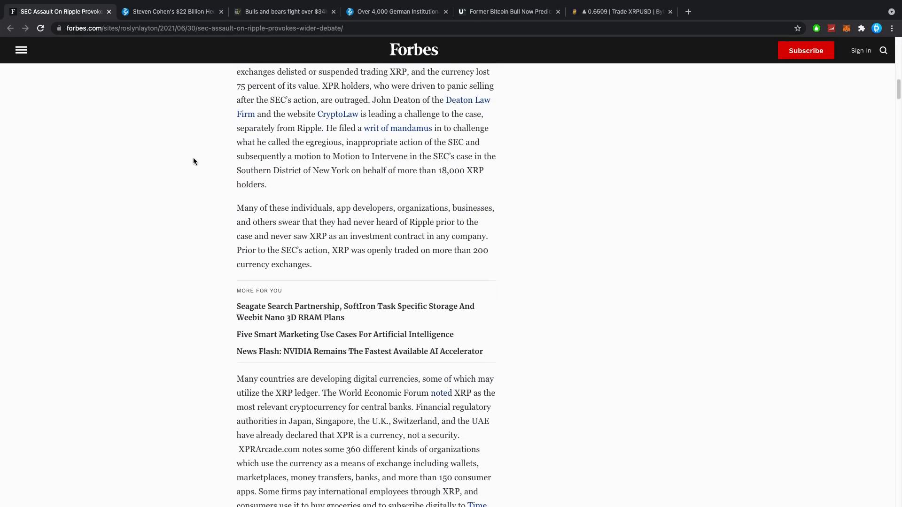
scroll(193, 158, "down", 2)
scroll(190, 160, "down", 3)
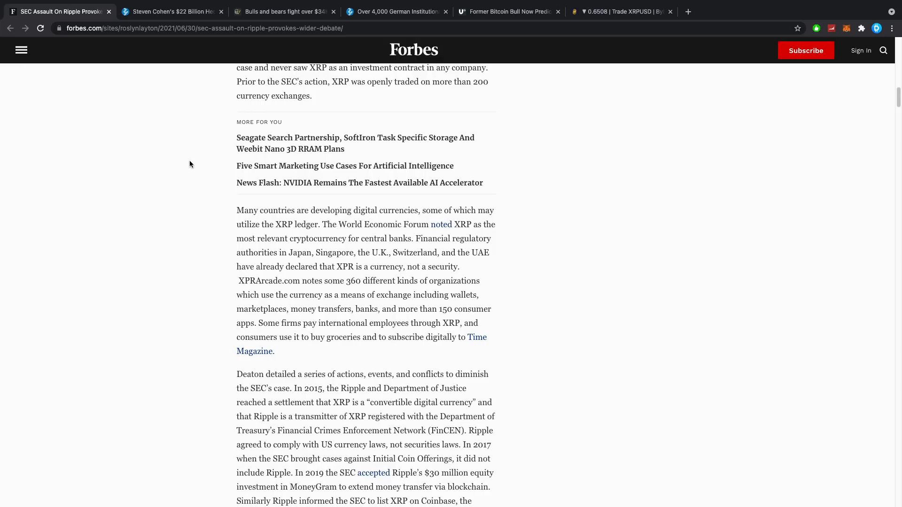
scroll(190, 161, "down", 1)
scroll(190, 160, "down", 1)
scroll(189, 161, "down", 1)
scroll(190, 161, "down", 2)
scroll(190, 165, "down", 5)
scroll(190, 165, "down", 1)
scroll(190, 164, "down", 3)
scroll(191, 161, "down", 4)
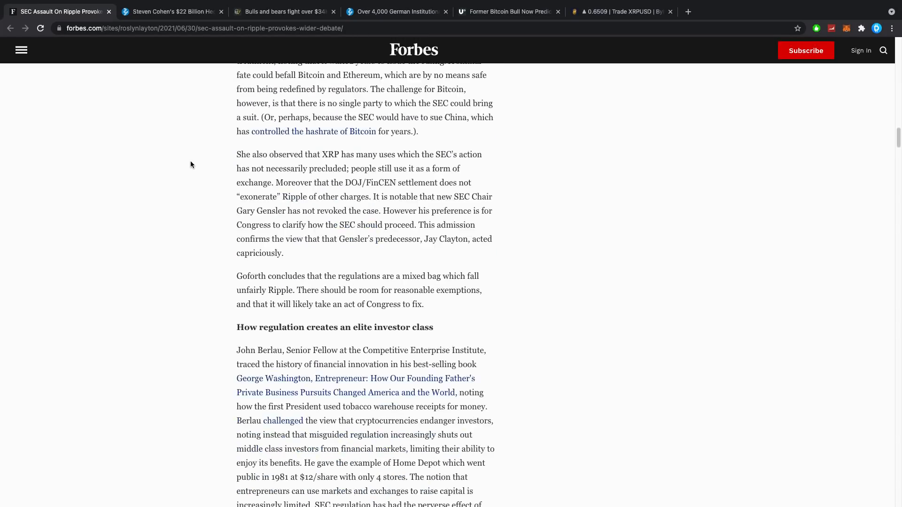
scroll(190, 161, "down", 3)
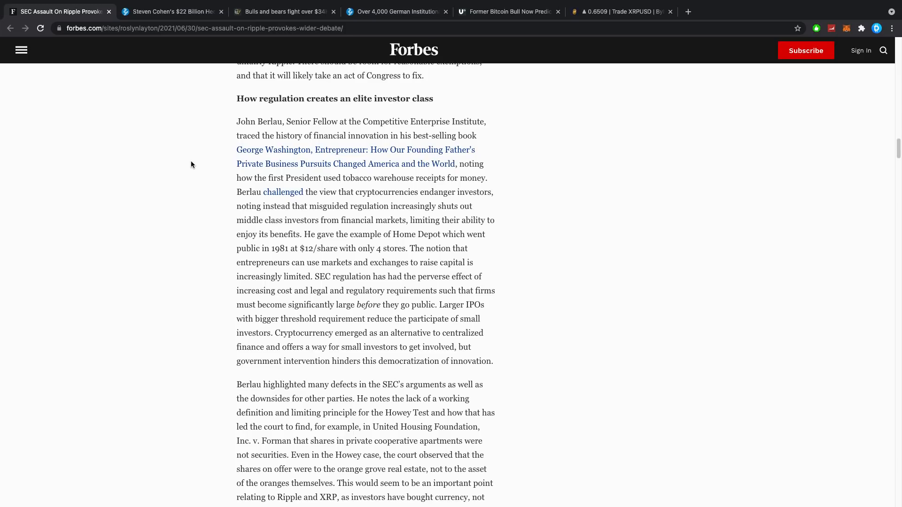
scroll(259, 116, "up", 3)
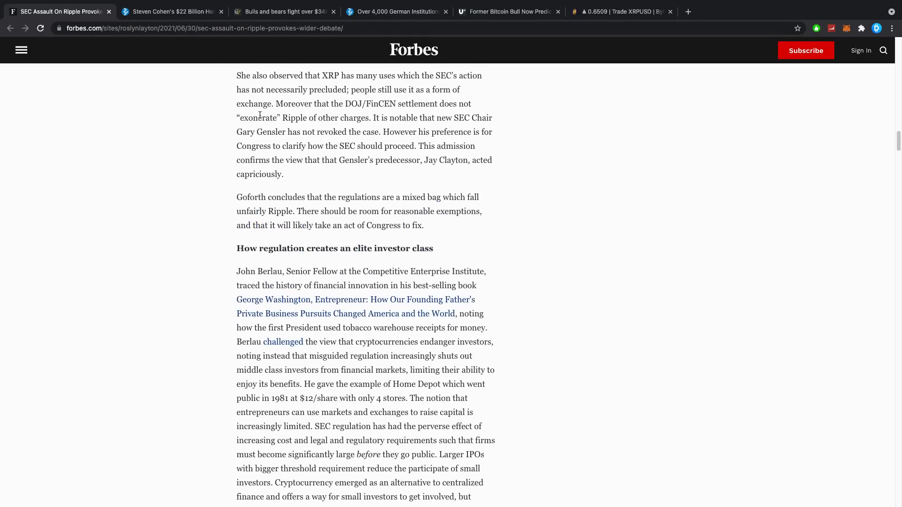
scroll(259, 116, "up", 8)
scroll(260, 117, "up", 8)
scroll(260, 116, "up", 8)
scroll(260, 117, "up", 6)
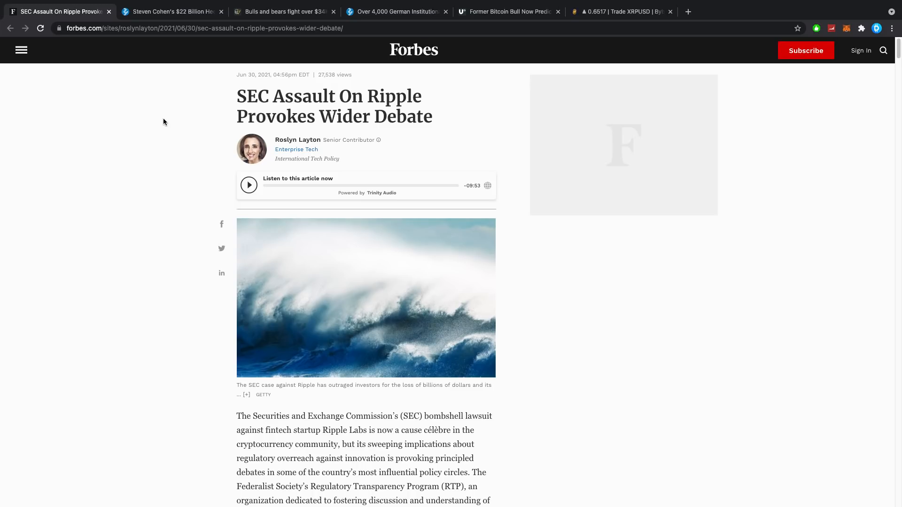
Settle on the ZyCrypto Steven Cohen hedge fund article after a glance back at Forbes
left_click(173, 11)
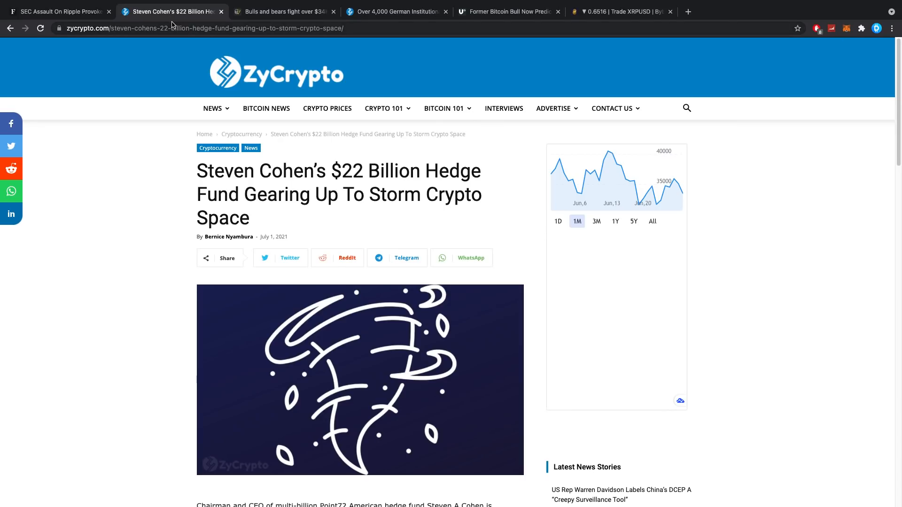
left_click(84, 12)
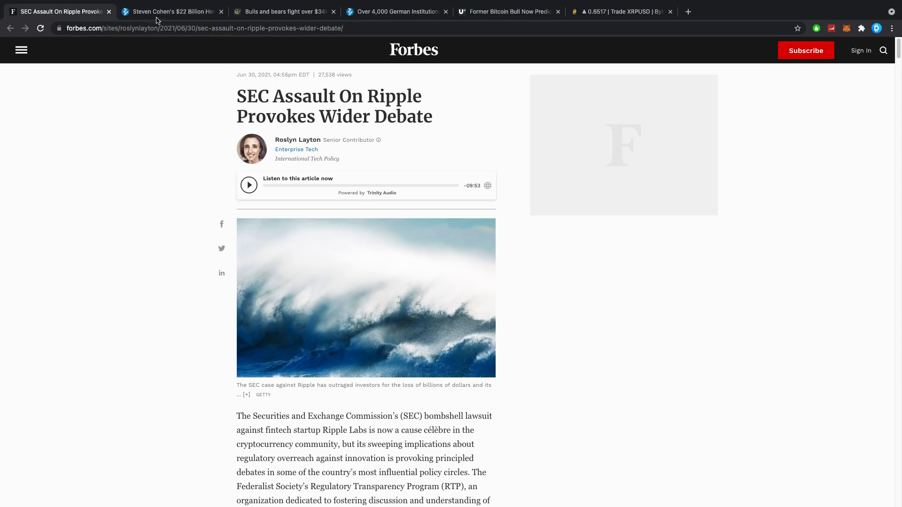
left_click(158, 12)
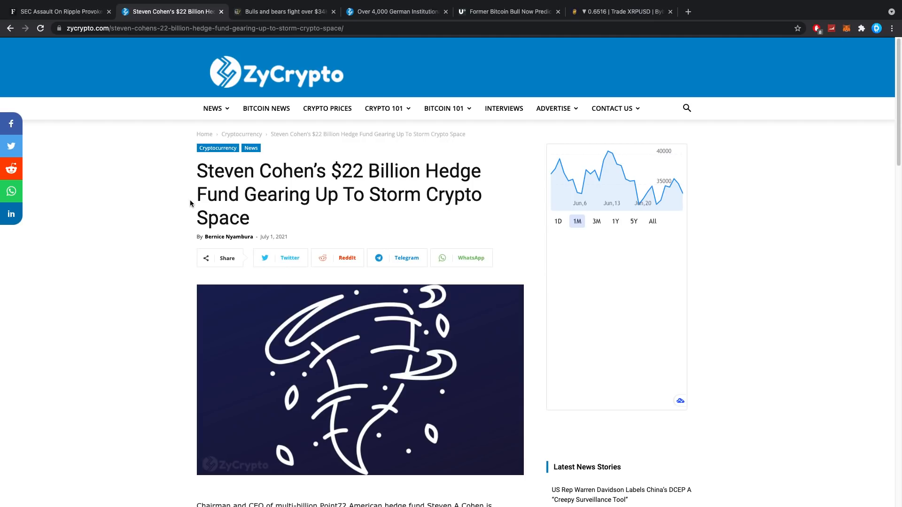
scroll(227, 210, "down", 5)
scroll(227, 211, "up", 2)
scroll(227, 211, "down", 1)
scroll(225, 213, "down", 3)
scroll(226, 212, "down", 2)
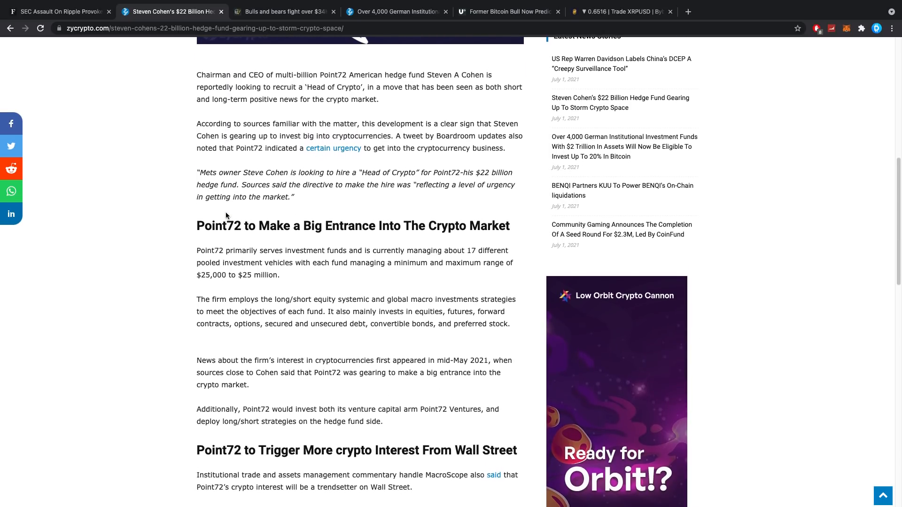
scroll(226, 212, "down", 1)
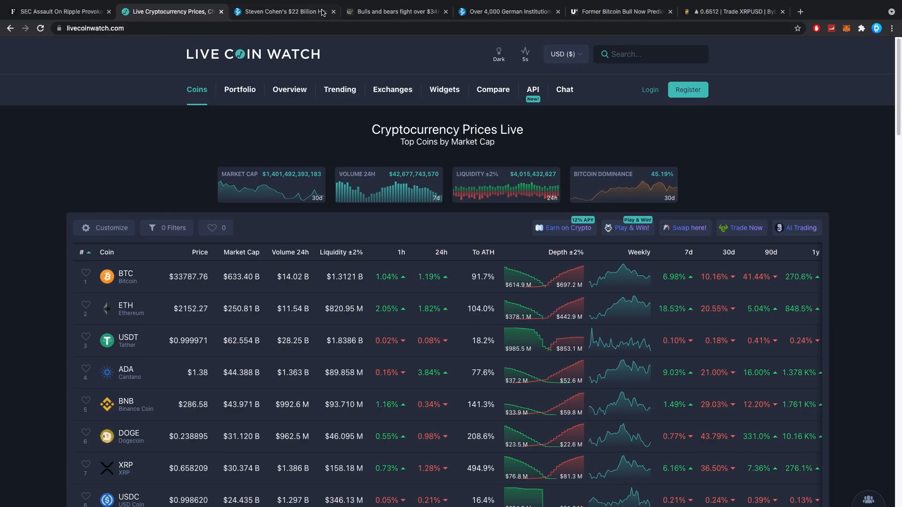
Settle on the Cointelegraph Bulls and bears Bitcoin options article after checking live prices
left_click(282, 12)
left_click(369, 15)
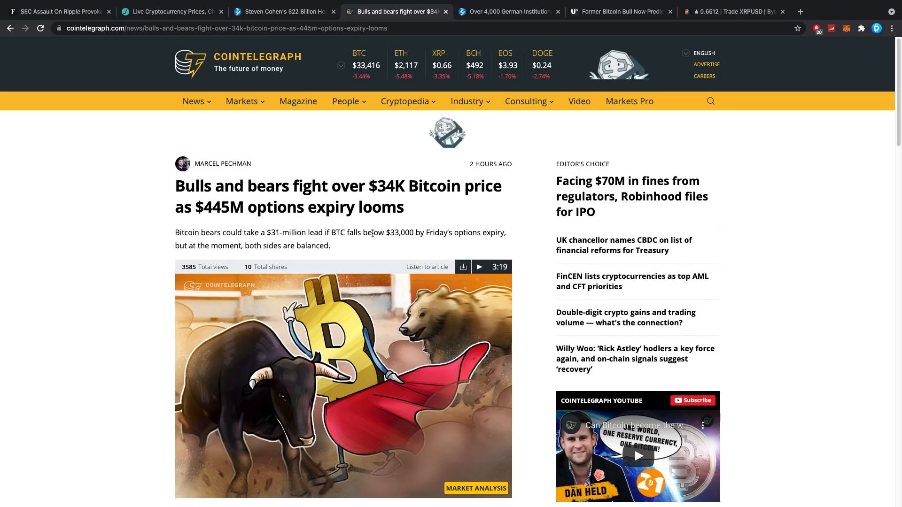
left_click(159, 12)
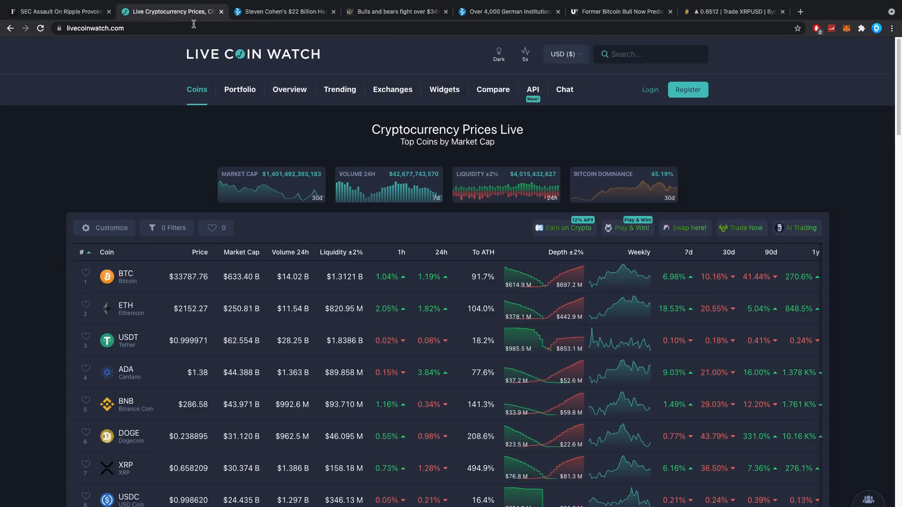
scroll(407, 169, "down", 1)
scroll(407, 168, "down", 1)
left_click(395, 11)
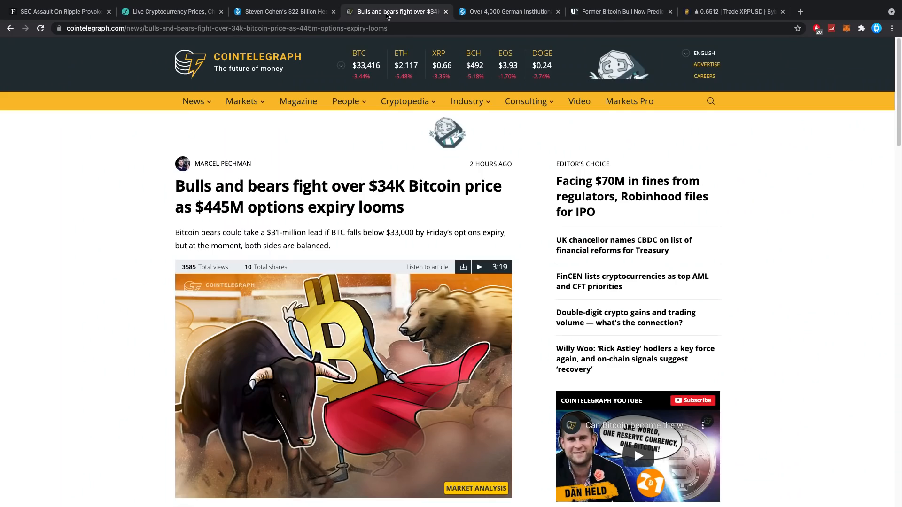
scroll(366, 132, "down", 3)
scroll(366, 132, "down", 2)
scroll(366, 132, "down", 6)
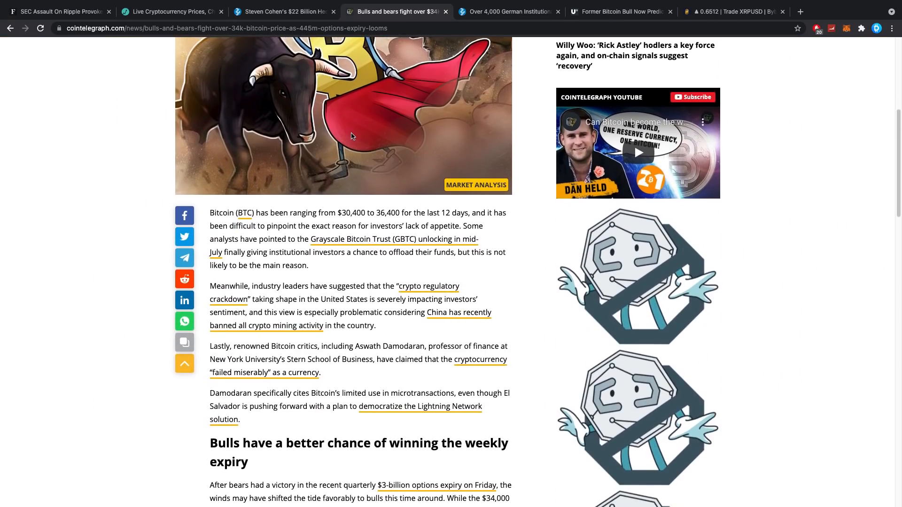
scroll(352, 138, "down", 3)
scroll(351, 139, "down", 1)
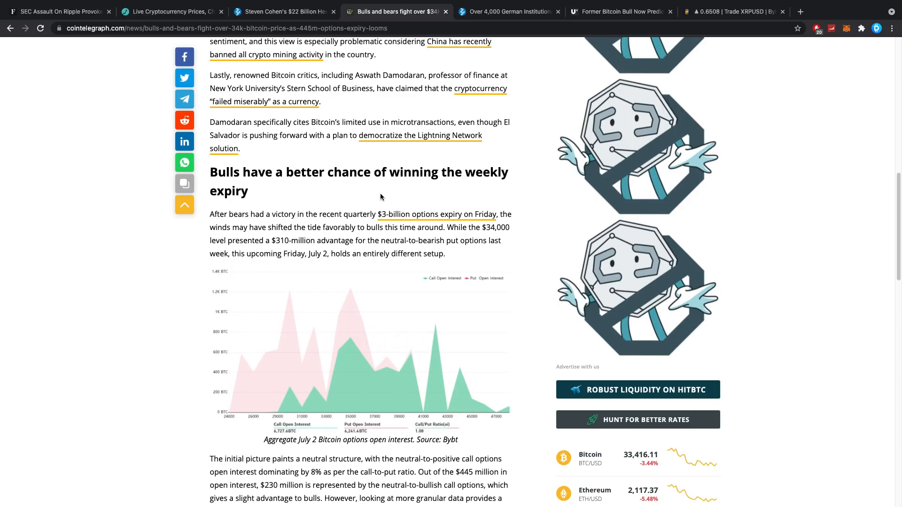
Glance at the German institutional funds article, then return to the Bulls and bears piece
left_click(495, 11)
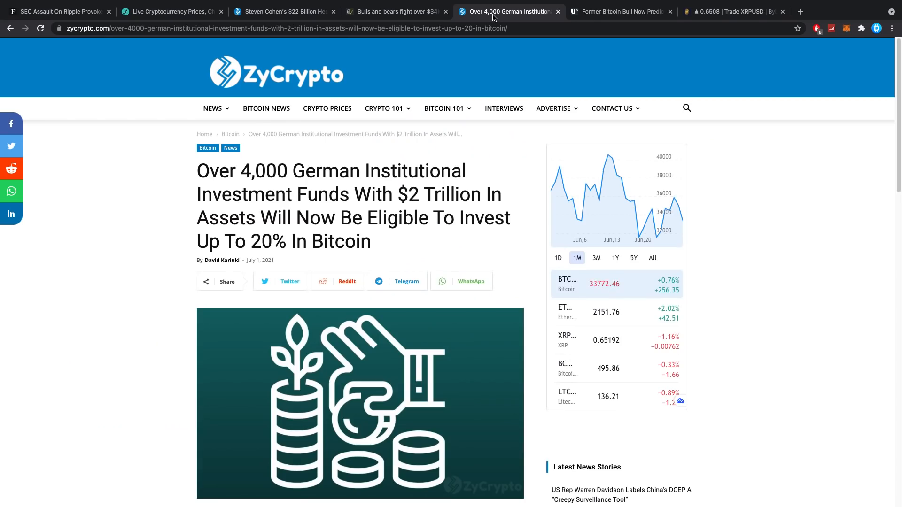
left_click(423, 11)
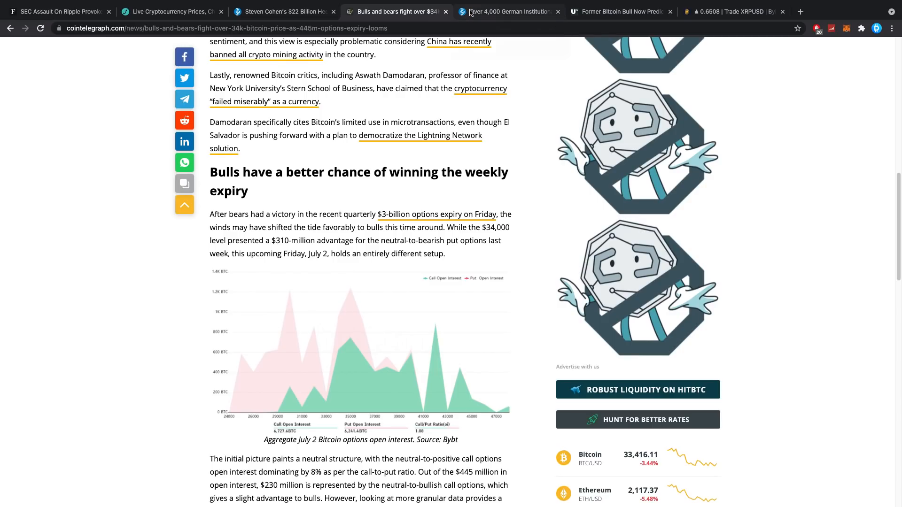
scroll(360, 198, "down", 4)
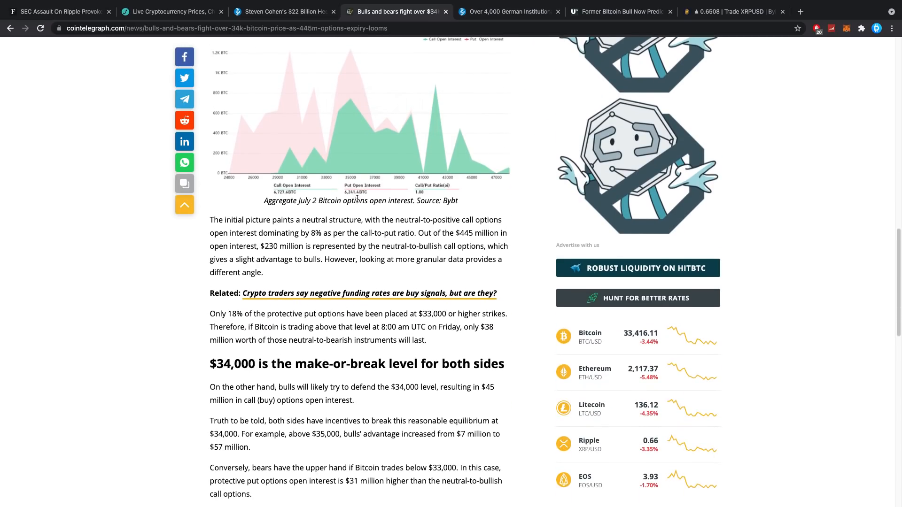
scroll(359, 194, "up", 8)
scroll(358, 194, "up", 3)
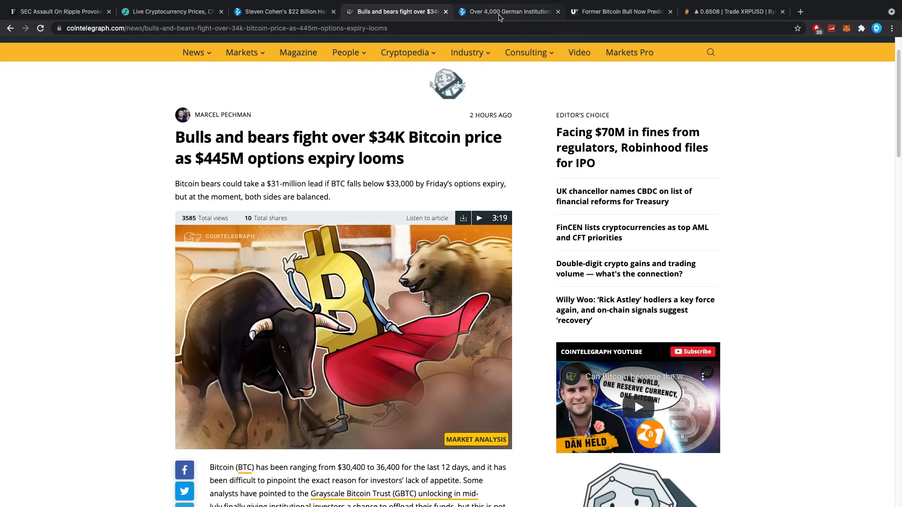
left_click(499, 11)
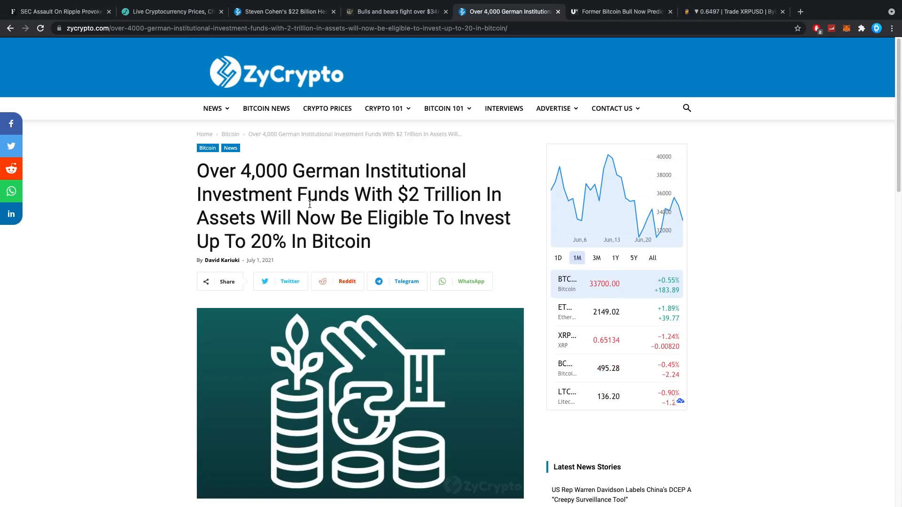
scroll(306, 235, "down", 1)
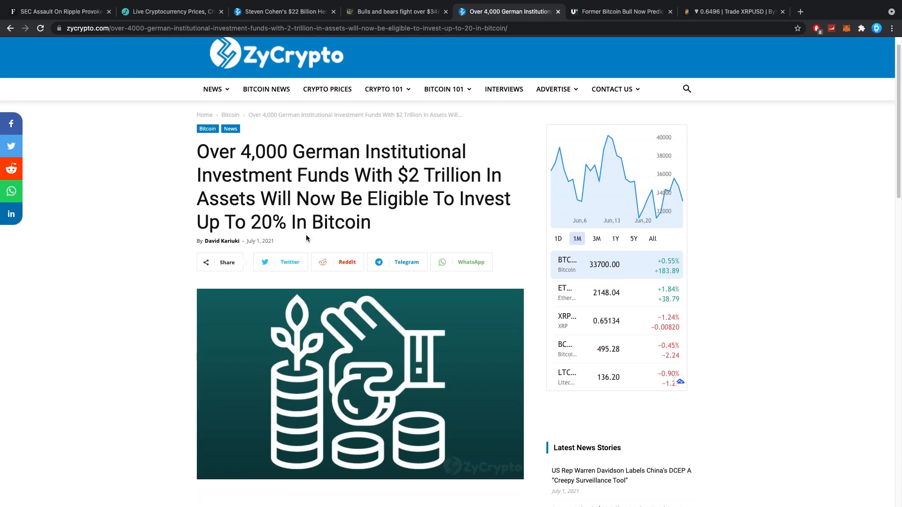
scroll(305, 235, "down", 10)
scroll(296, 237, "up", 5)
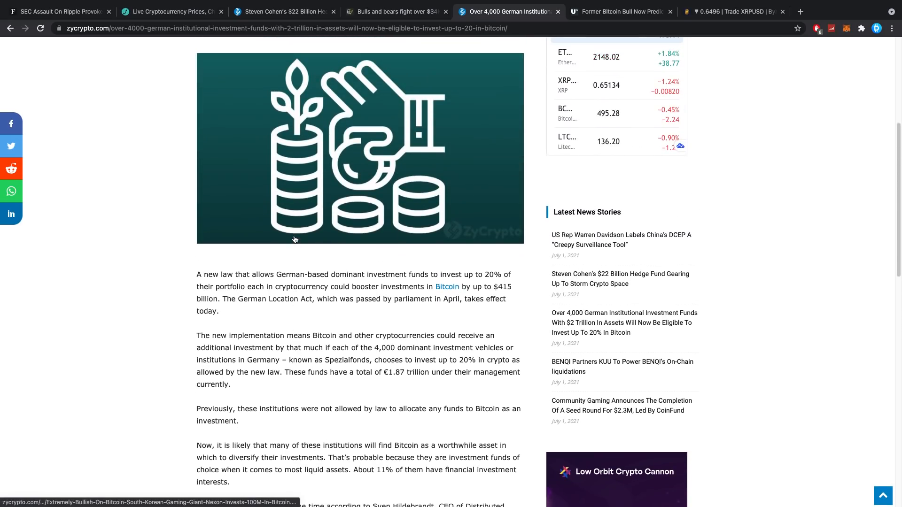
scroll(295, 240, "up", 2)
scroll(294, 240, "up", 4)
scroll(289, 240, "up", 1)
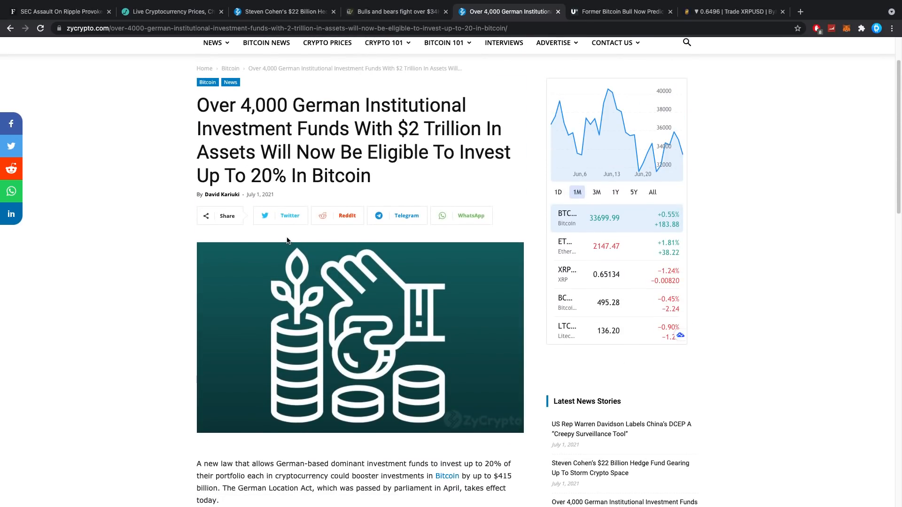
scroll(287, 240, "down", 5)
scroll(287, 240, "down", 2)
scroll(287, 240, "down", 2)
scroll(287, 239, "down", 1)
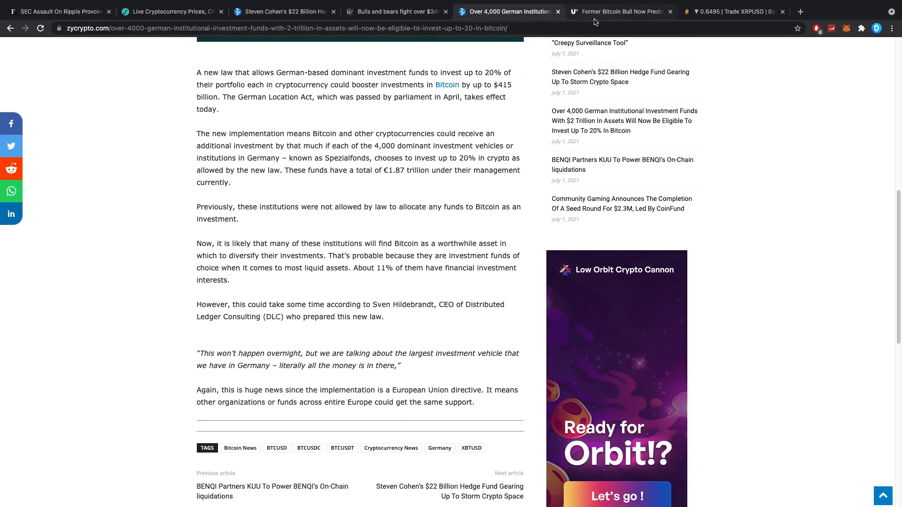
Read the U.Today Bitcoin crash article and highlight the 'It goes up like a rocket' quote
left_click(617, 11)
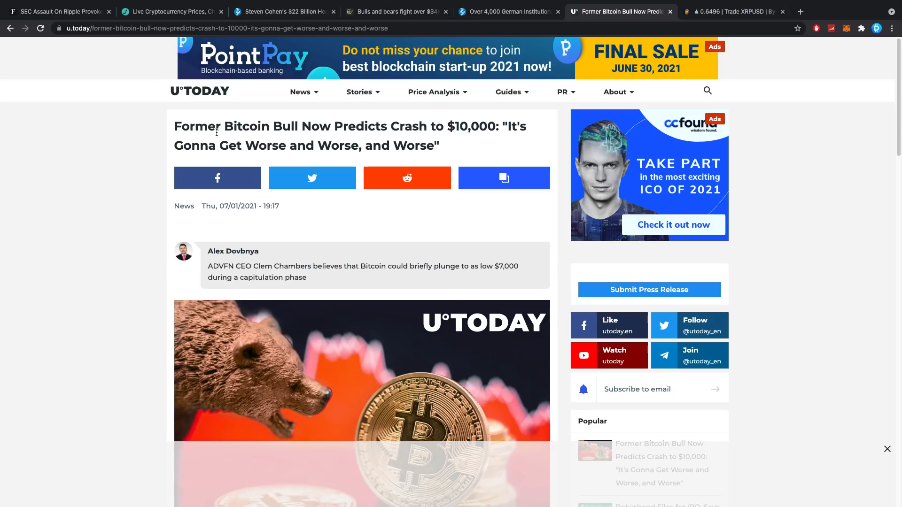
scroll(284, 146, "down", 5)
scroll(257, 161, "down", 3)
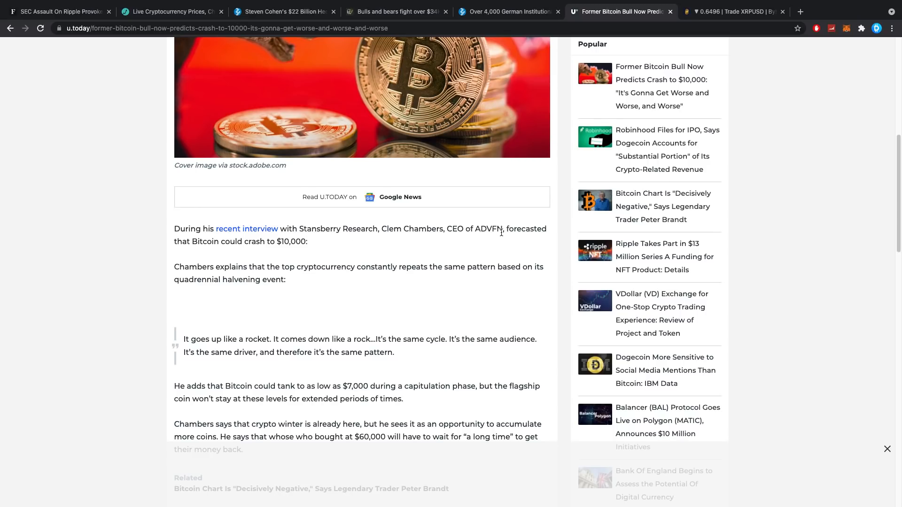
scroll(282, 240, "down", 3)
scroll(268, 211, "down", 2)
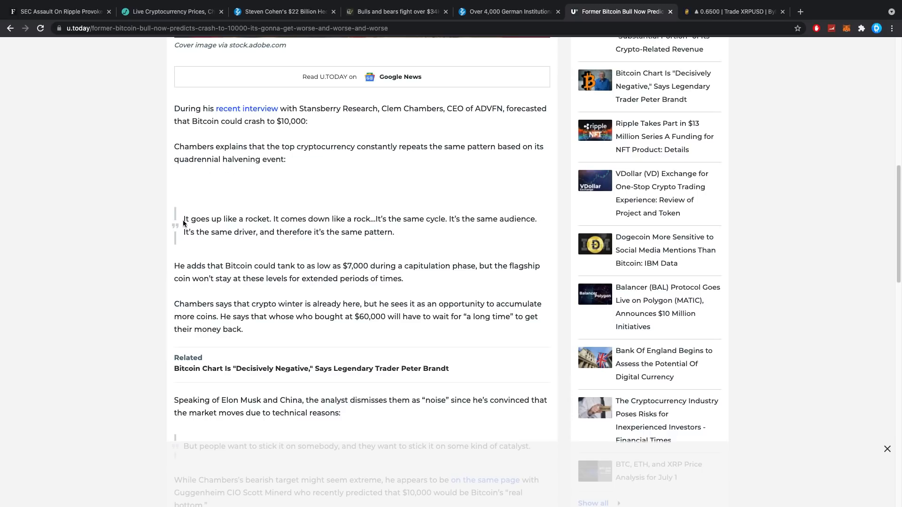
mouse_move(183, 220)
left_mouse_down()
mouse_move(395, 229)
mouse_move(182, 218)
left_mouse_up()
left_click(398, 232)
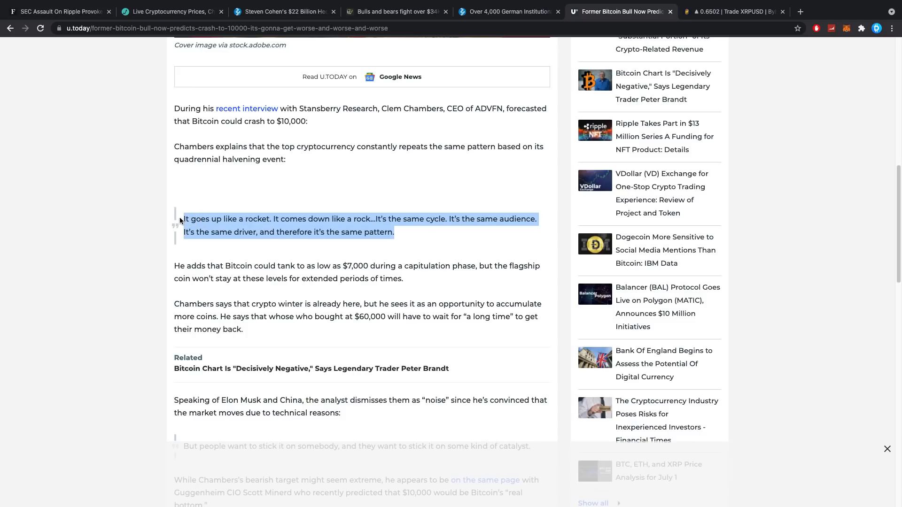
left_click(293, 212)
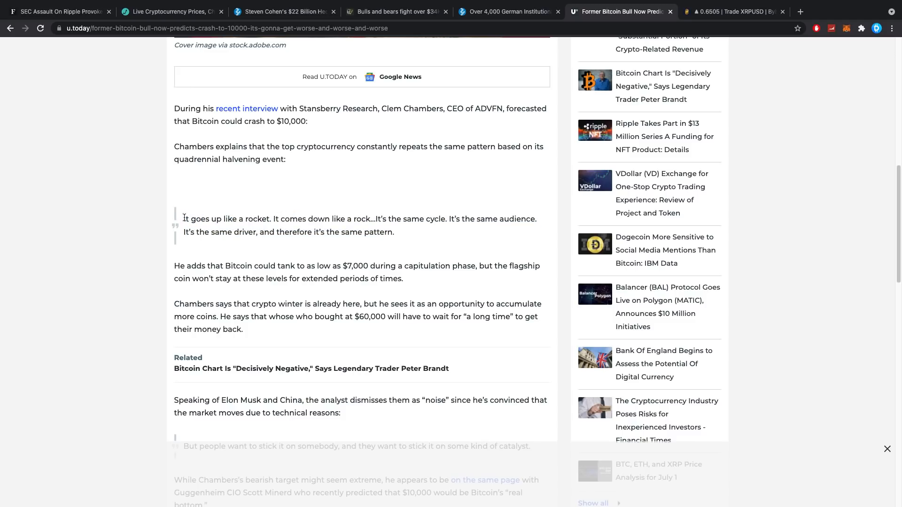
left_click_drag(183, 219, 372, 219)
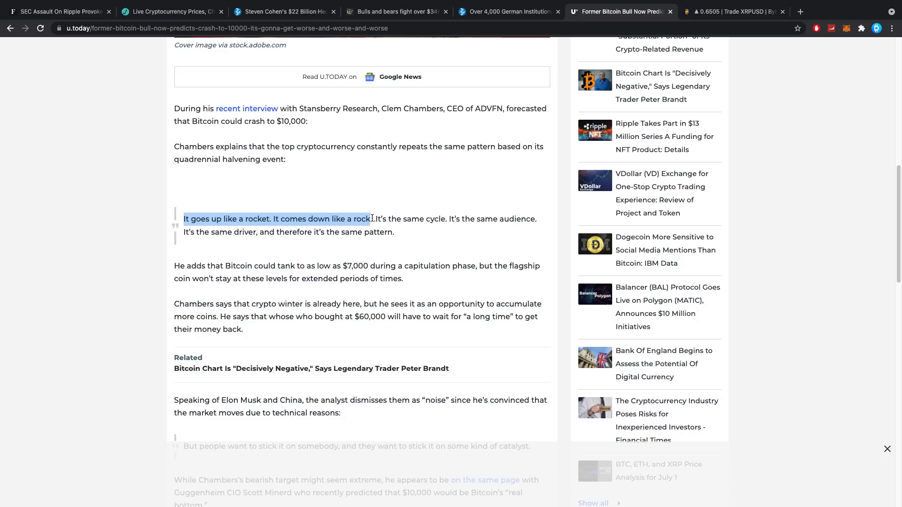
left_click_drag(376, 219, 446, 219)
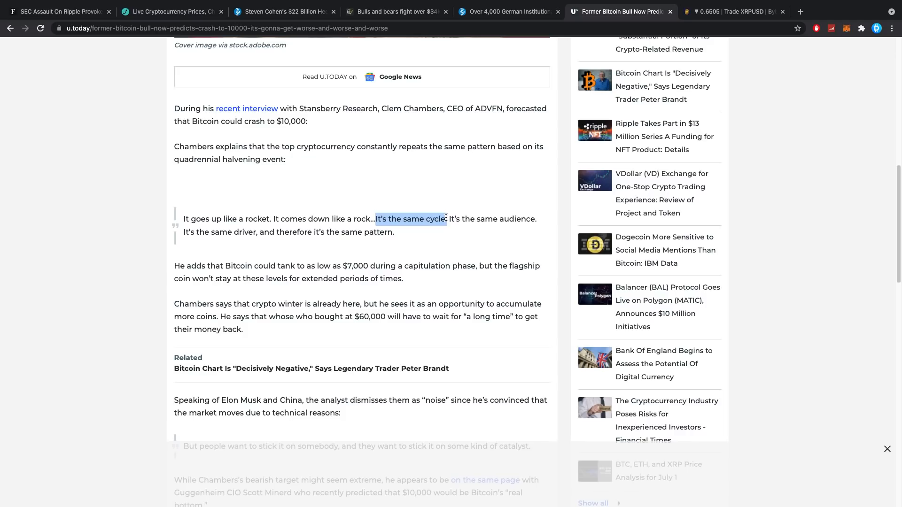
left_click(423, 216)
left_click_drag(449, 219, 535, 218)
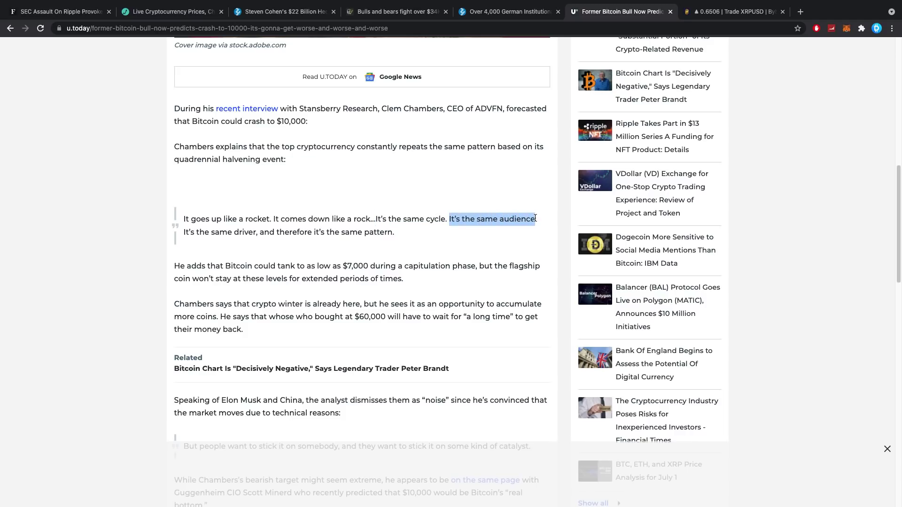
left_click(509, 218)
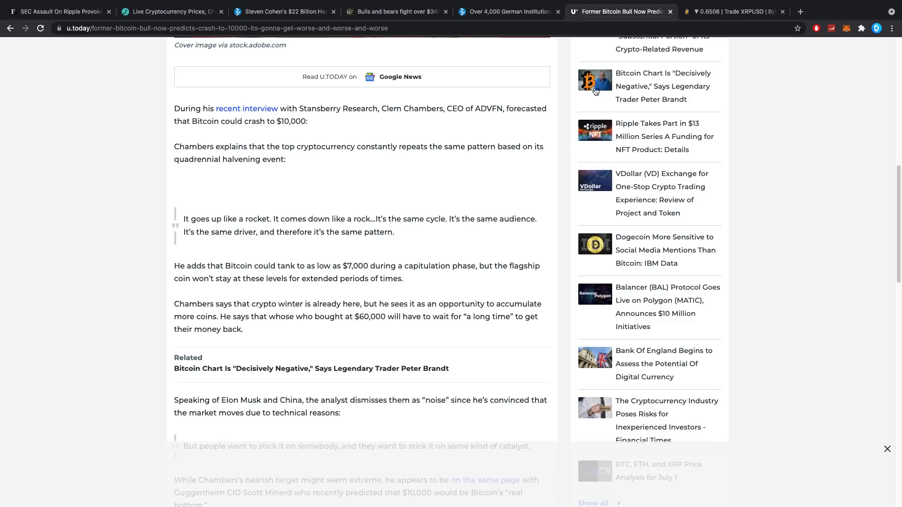
Review the open XRP position on Bybit and pan the price chart along the time axis
left_click(733, 11)
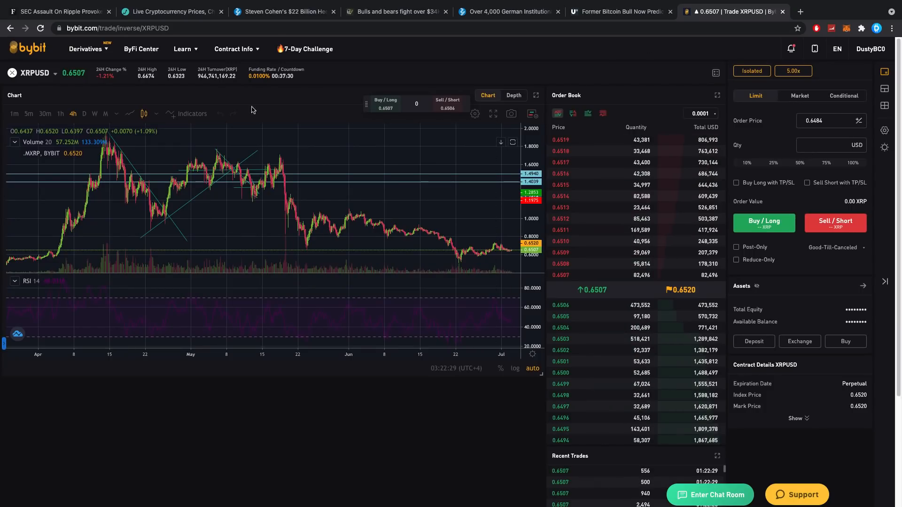
mouse_move(89, 48)
mouse_move(92, 111)
scroll(170, 177, "down", 3)
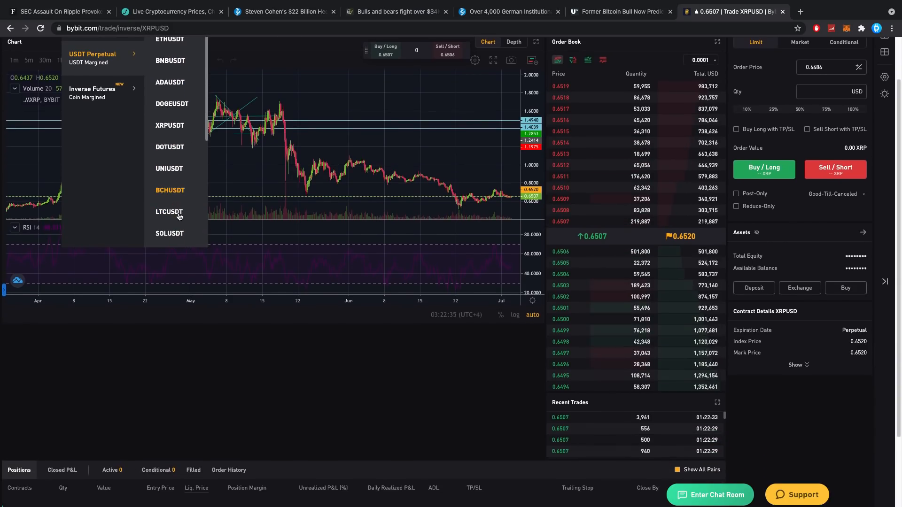
scroll(180, 217, "up", 3)
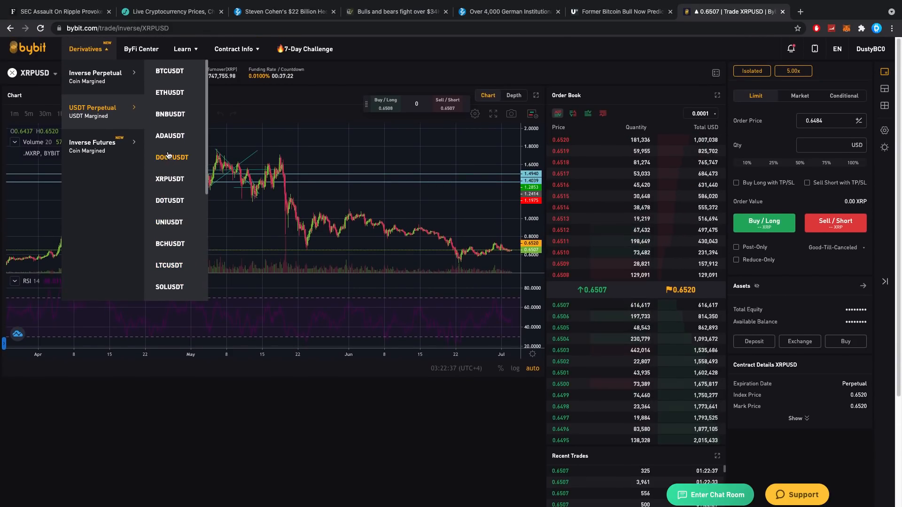
scroll(172, 148, "down", 1)
scroll(177, 127, "up", 1)
scroll(170, 127, "down", 2)
scroll(173, 141, "down", 3)
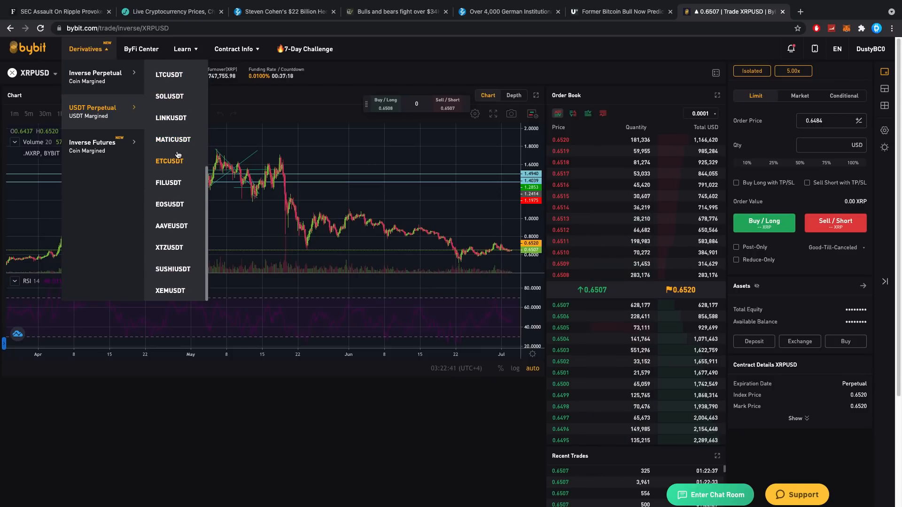
scroll(177, 152, "down", 2)
scroll(176, 155, "up", 3)
scroll(177, 159, "up", 3)
scroll(175, 168, "up", 2)
scroll(175, 170, "down", 5)
scroll(212, 226, "down", 2)
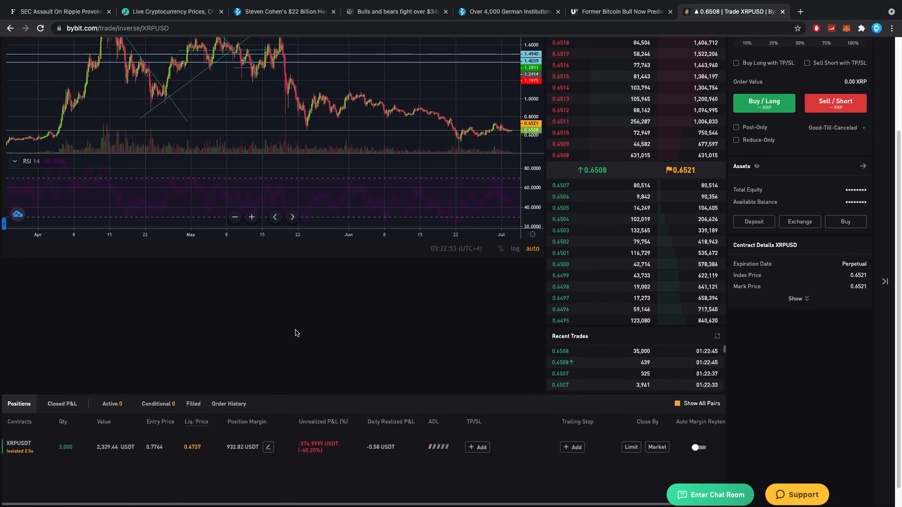
scroll(297, 317, "up", 5)
mouse_move(469, 235)
left_mouse_down()
mouse_move(536, 238)
mouse_move(534, 176)
left_mouse_up()
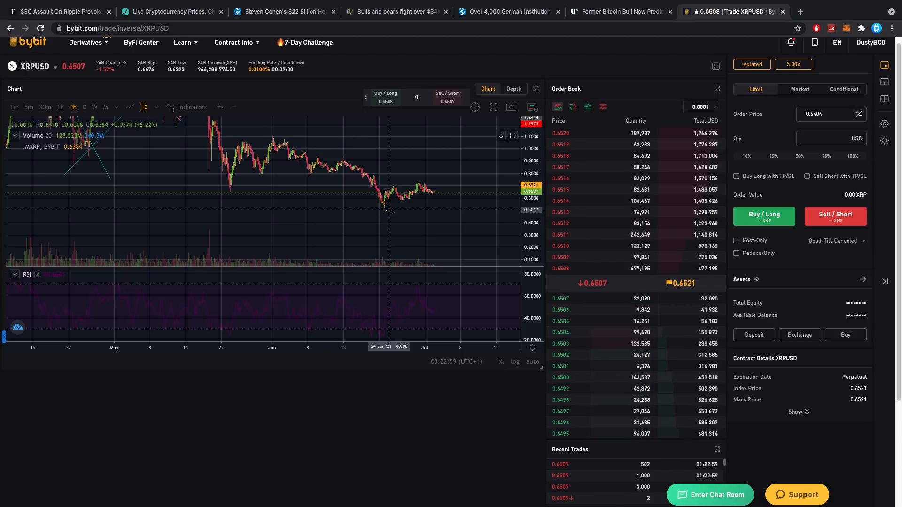
scroll(367, 352, "down", 2)
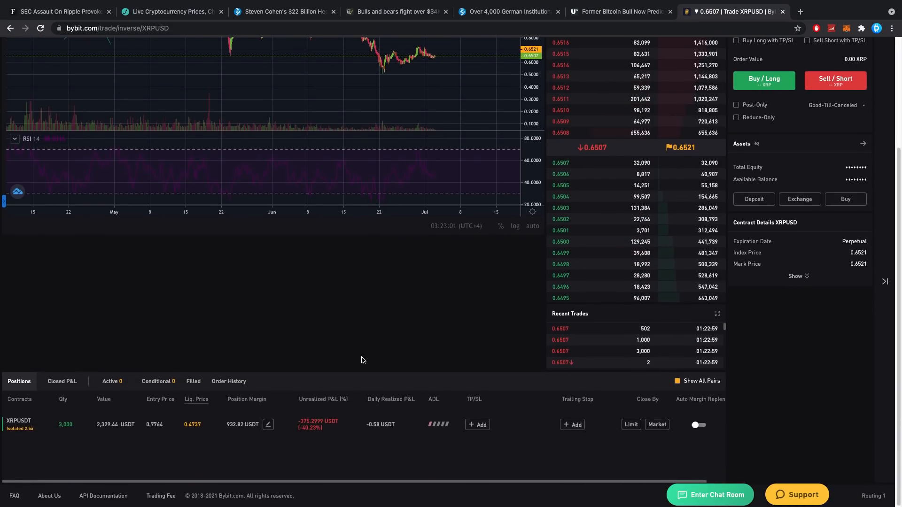
scroll(352, 353, "up", 3)
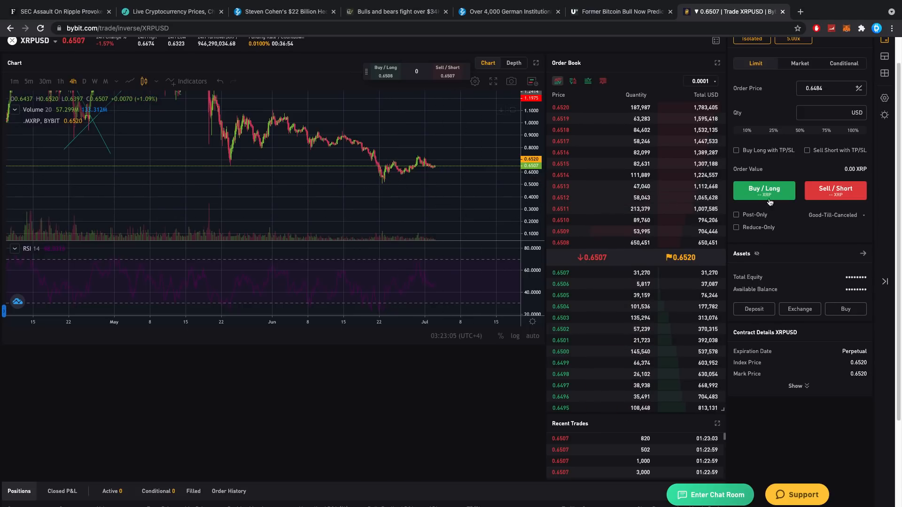
scroll(793, 112, "up", 1)
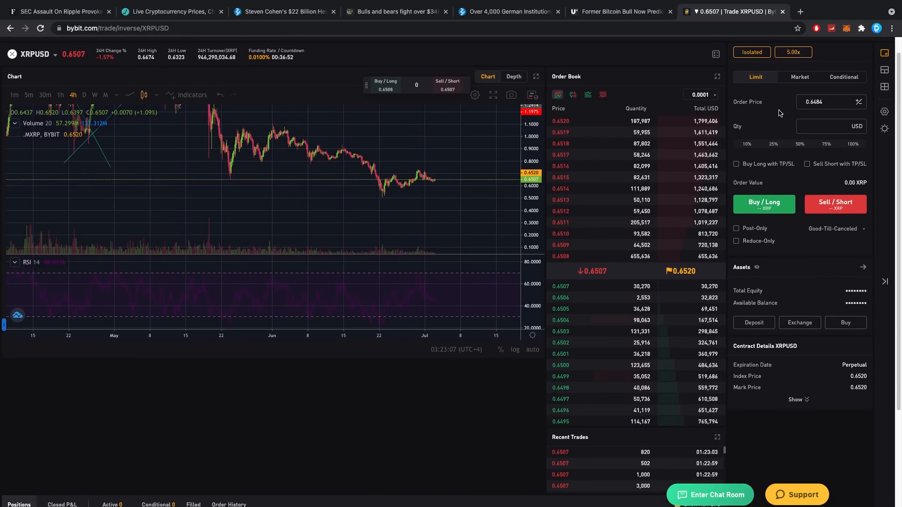
scroll(212, 141, "up", 1)
scroll(169, 71, "up", 1)
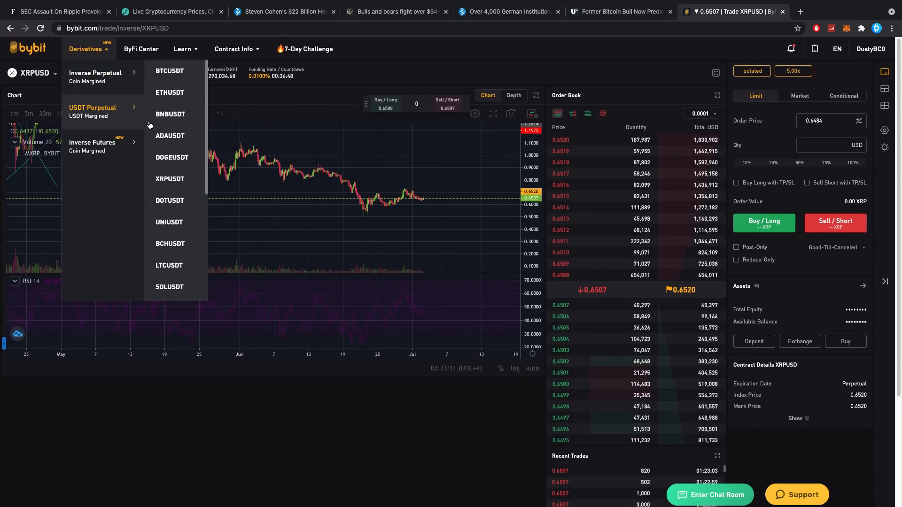
On the XRPUSDT perpetual market, choose a Market order and focus the Qty field for 250 XRP
left_click(170, 179)
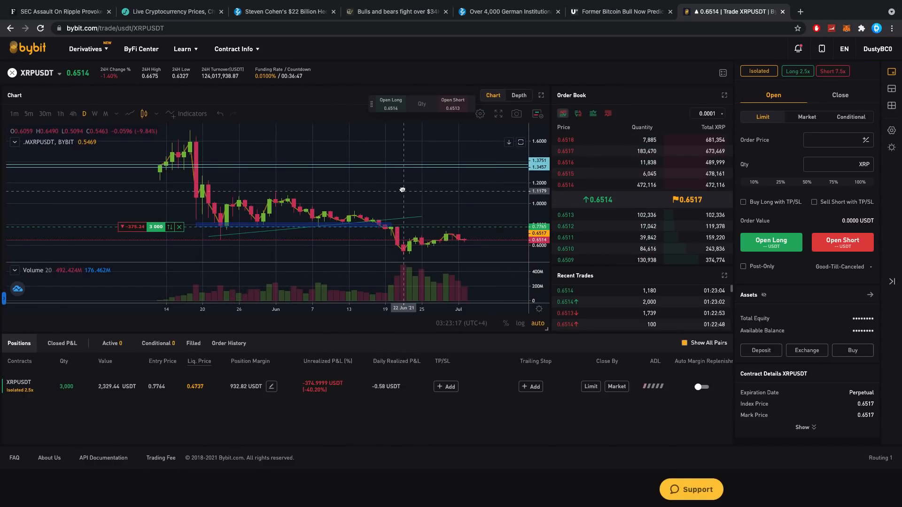
scroll(394, 220, "down", 1)
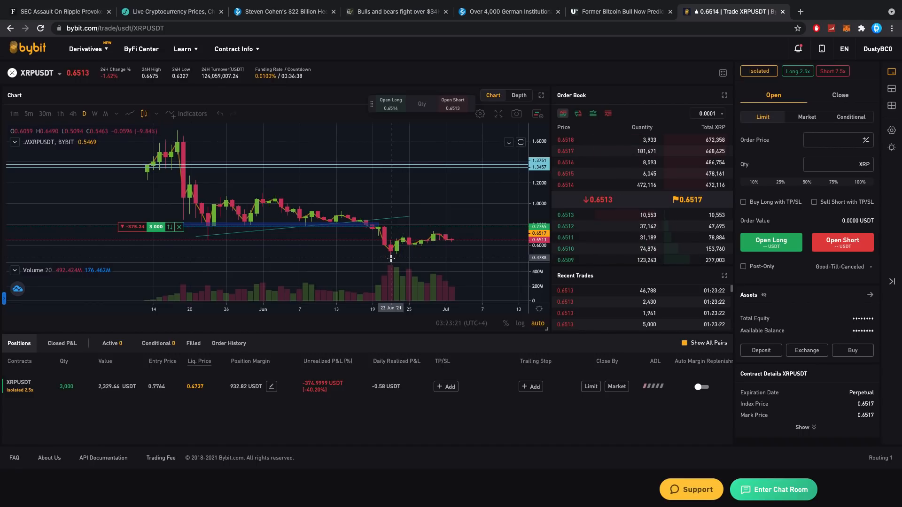
mouse_move(498, 176)
left_mouse_down()
mouse_move(498, 208)
mouse_move(446, 214)
left_mouse_up()
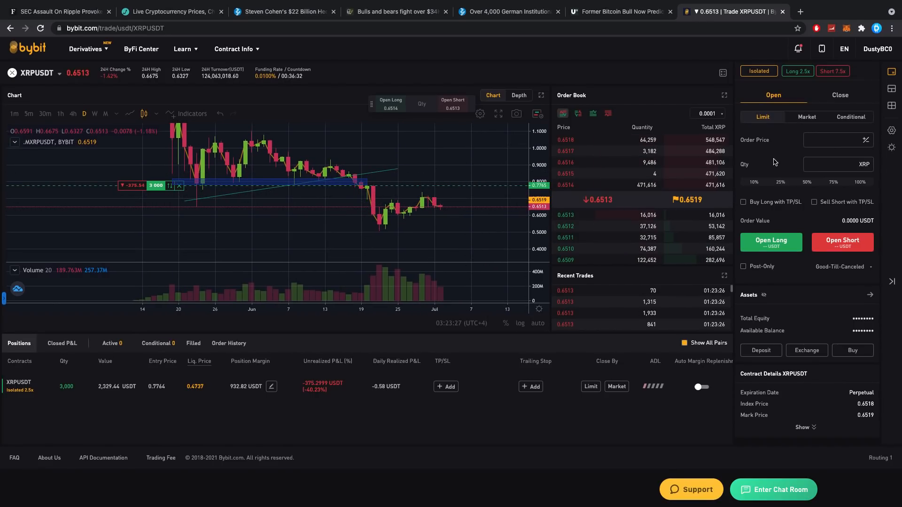
left_click(807, 116)
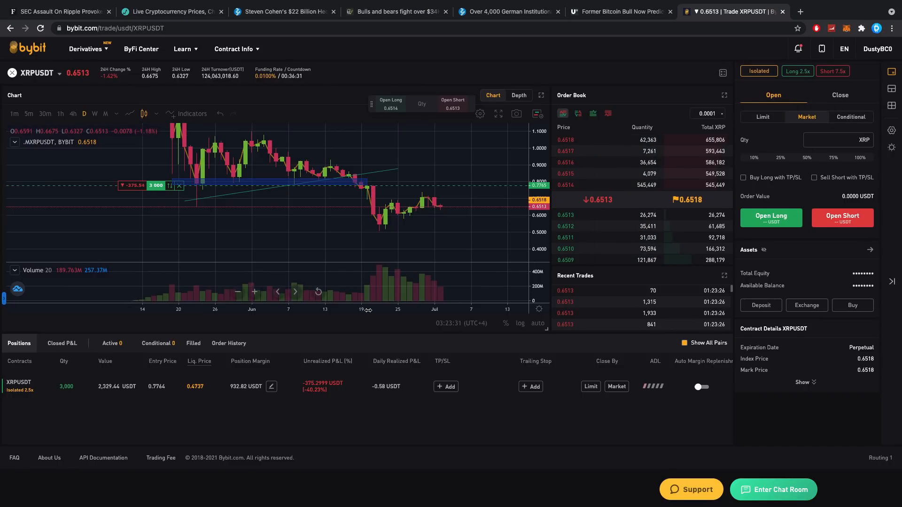
left_click(834, 141)
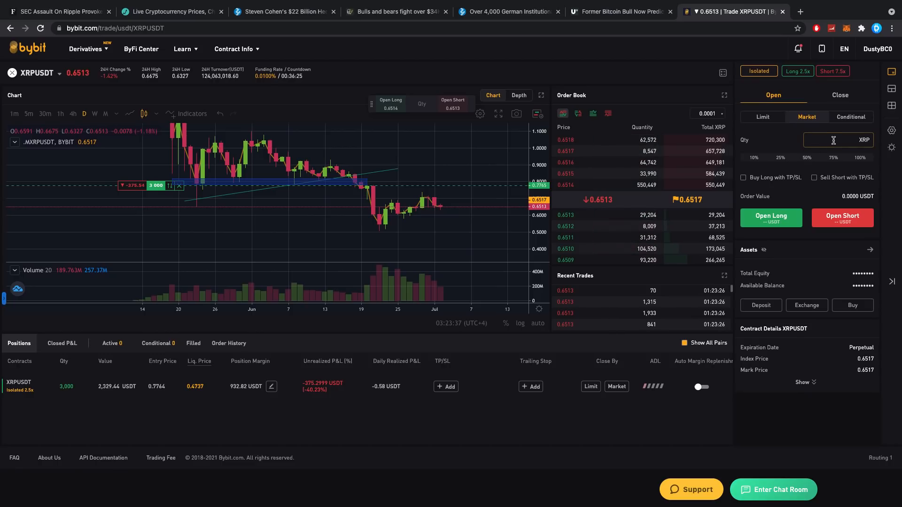
type("250")
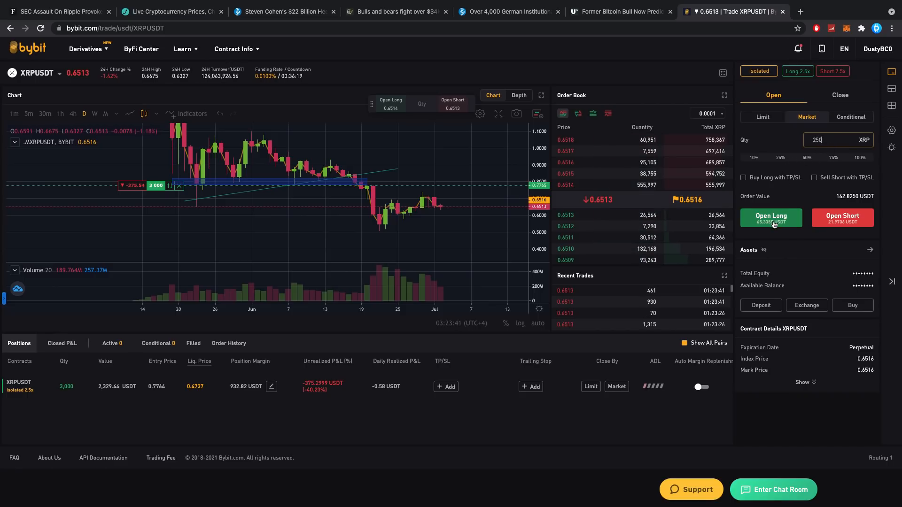